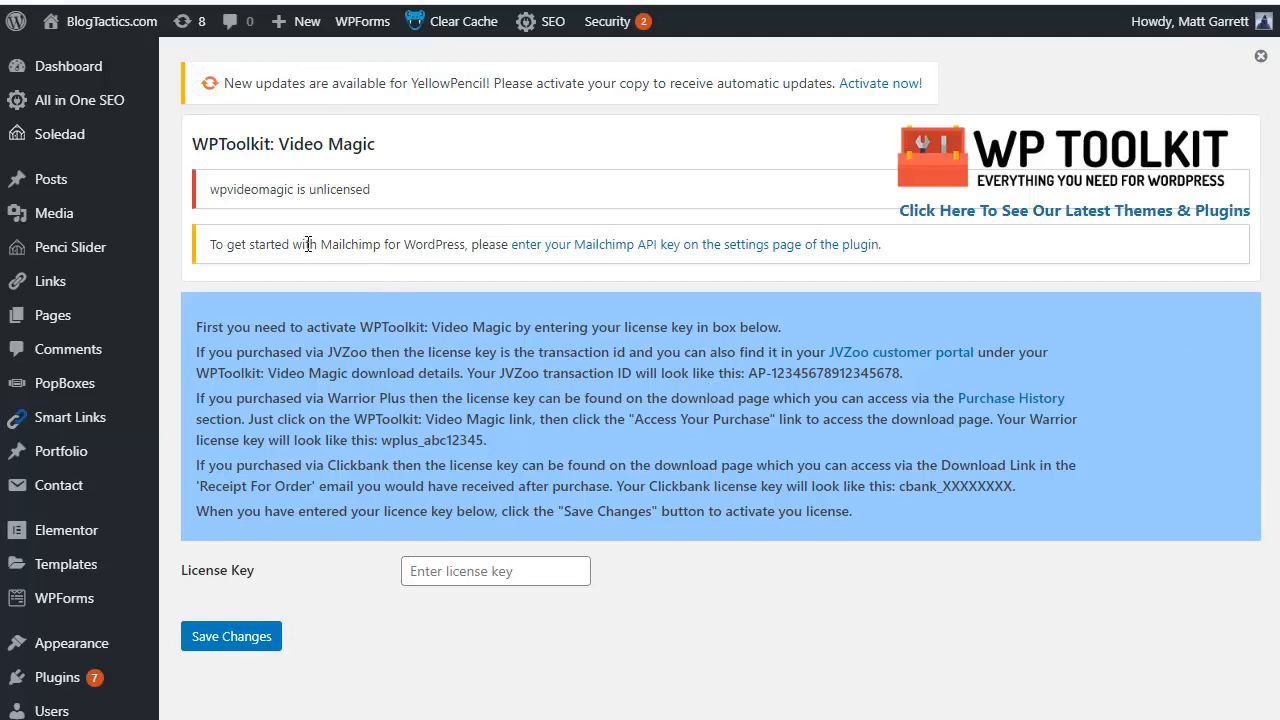
- Activate the WPToolkit: Video Magic plugin by entering the license key and saving the changes
scroll(109, 457, down, 5)
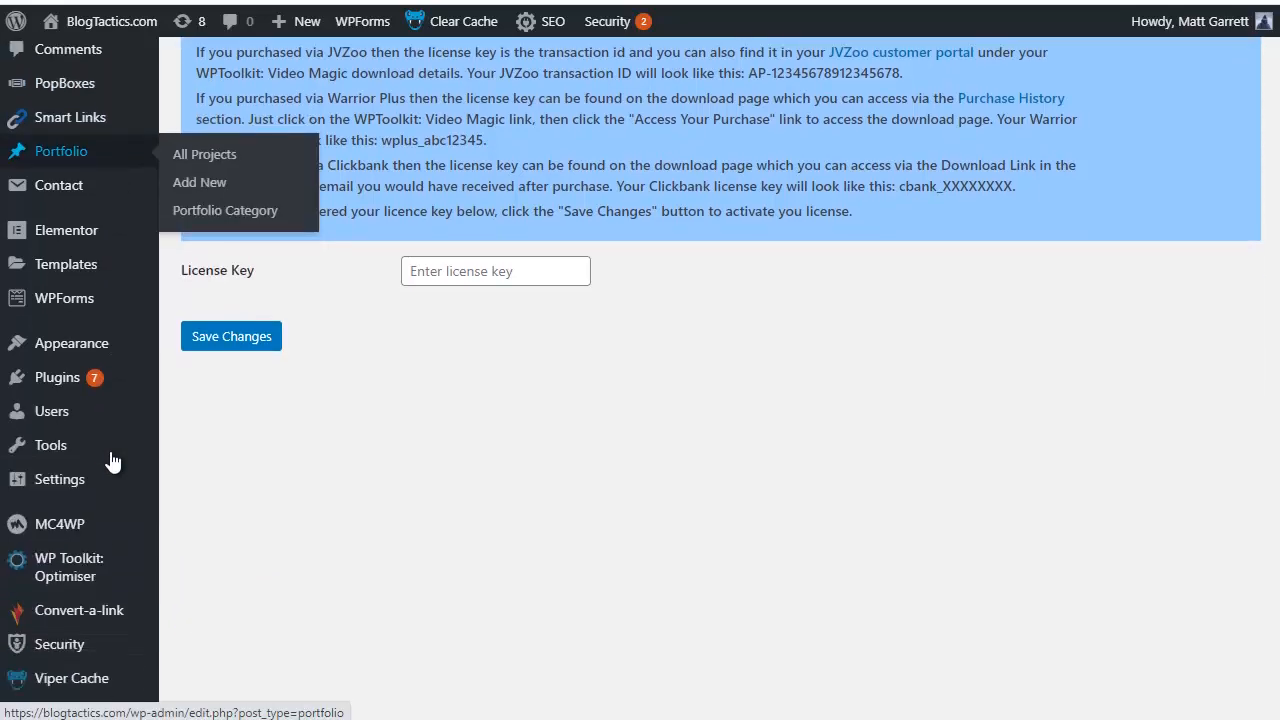
scroll(113, 446, down, 2)
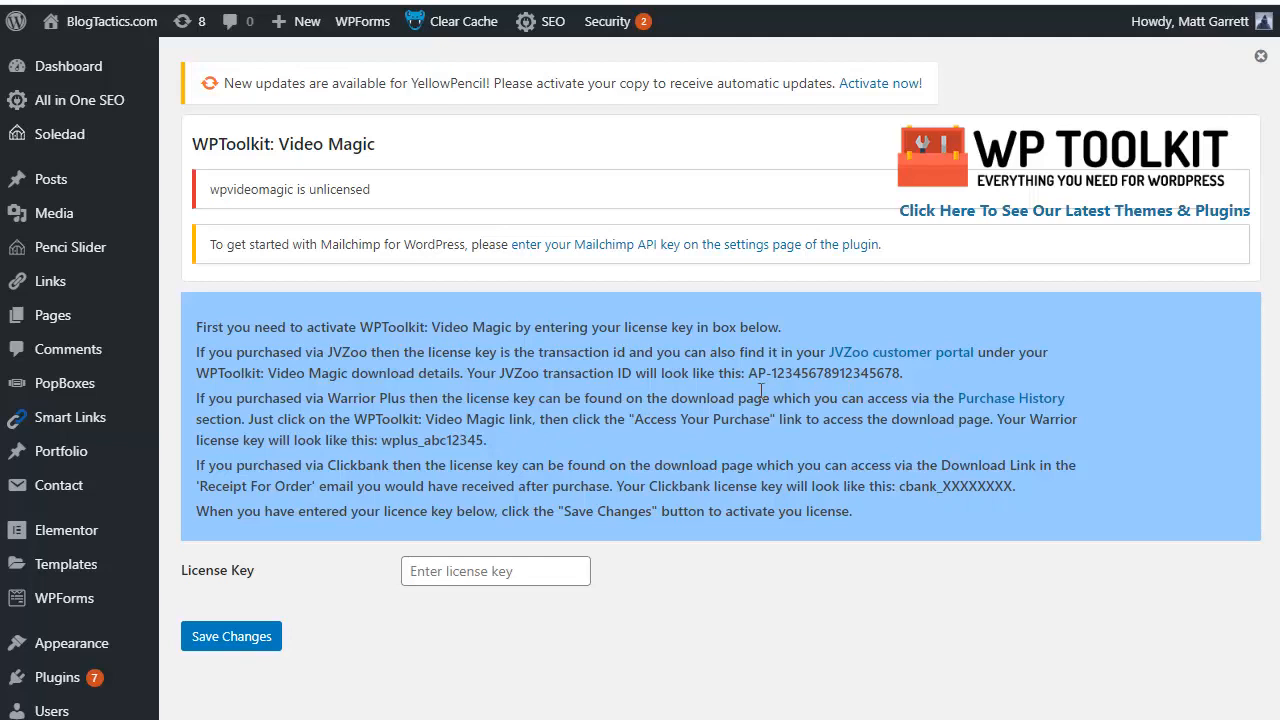
click(558, 571)
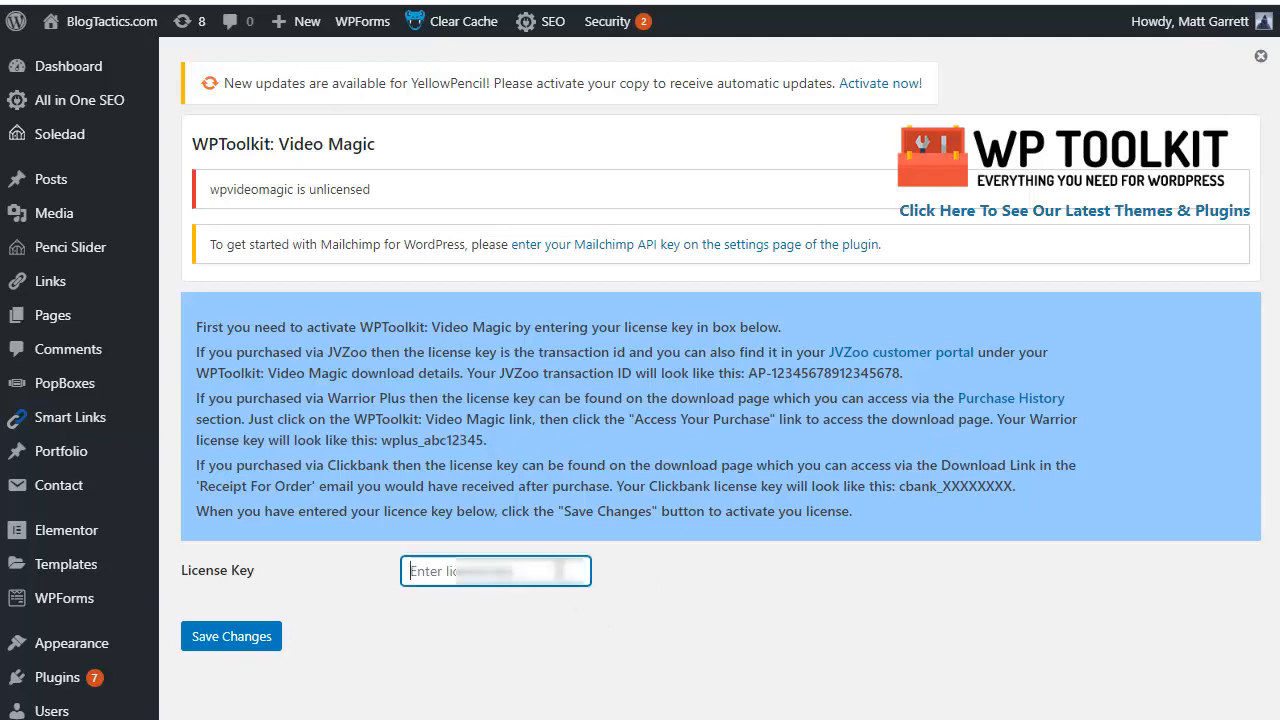
key(ctrl+v)
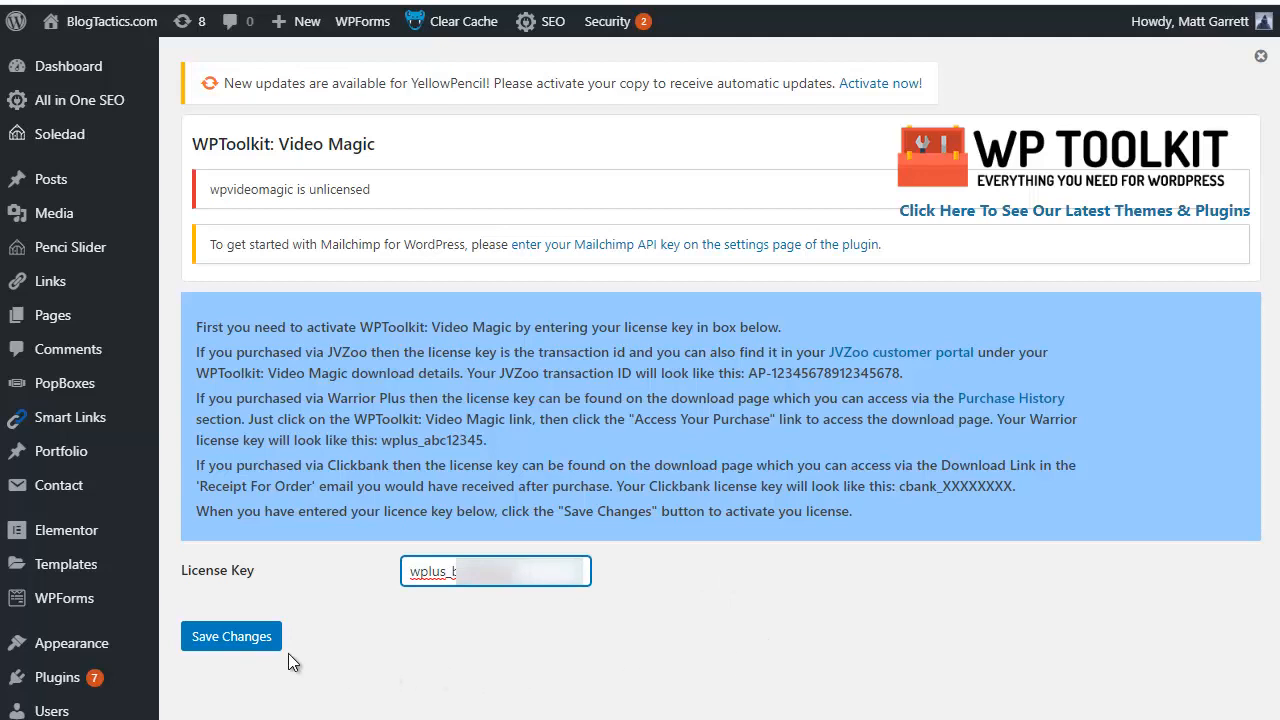
click(240, 640)
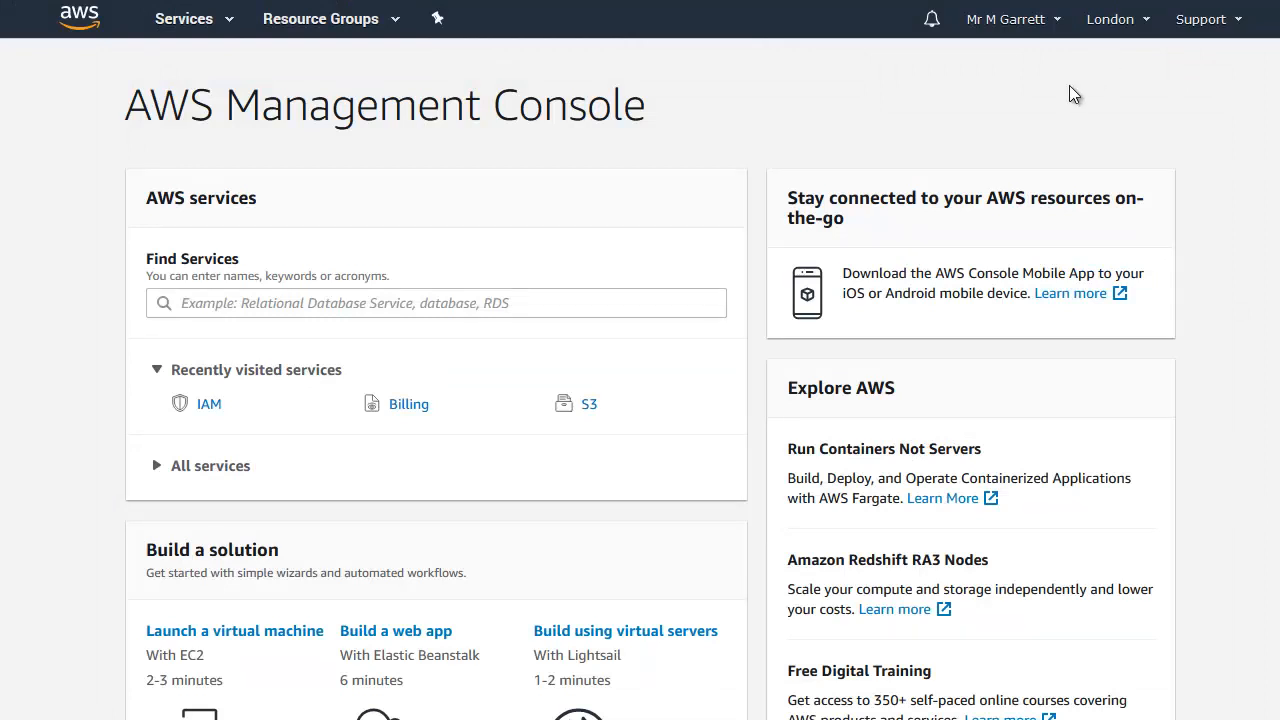
- Switch to the AWS Management Console, create a new access key in the account's security credentials and reveal it
click(1039, 30)
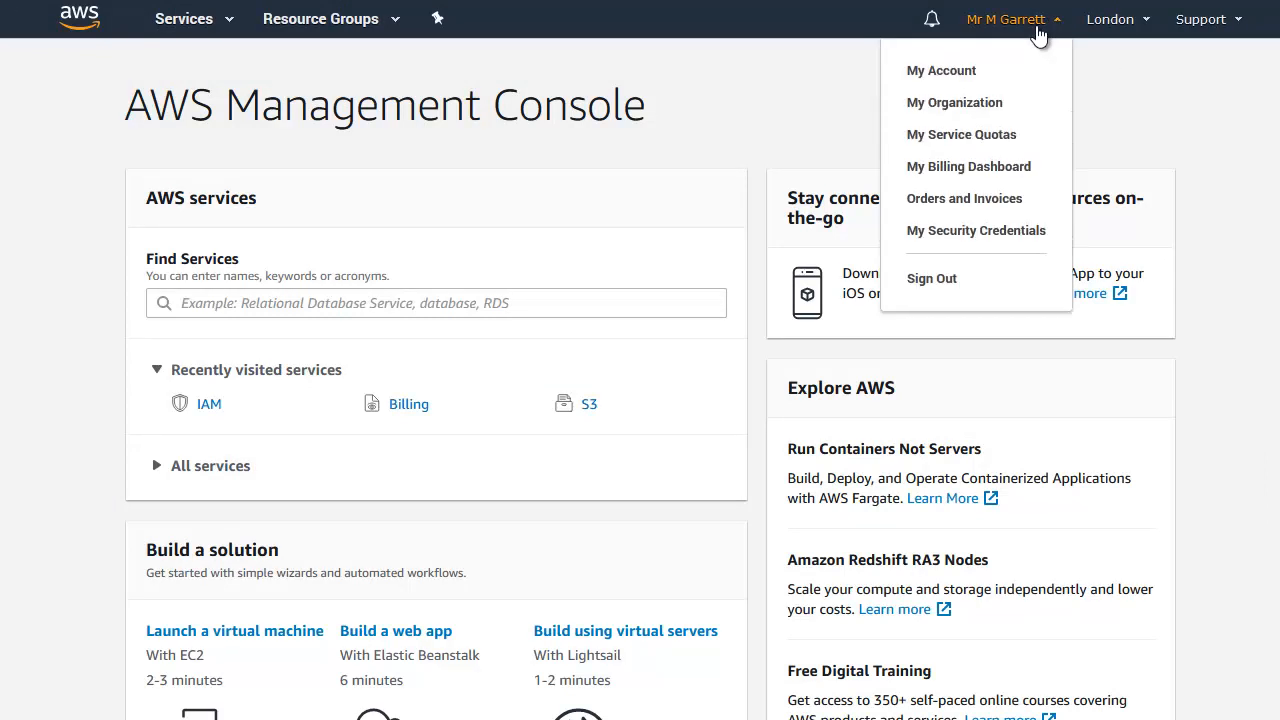
click(972, 233)
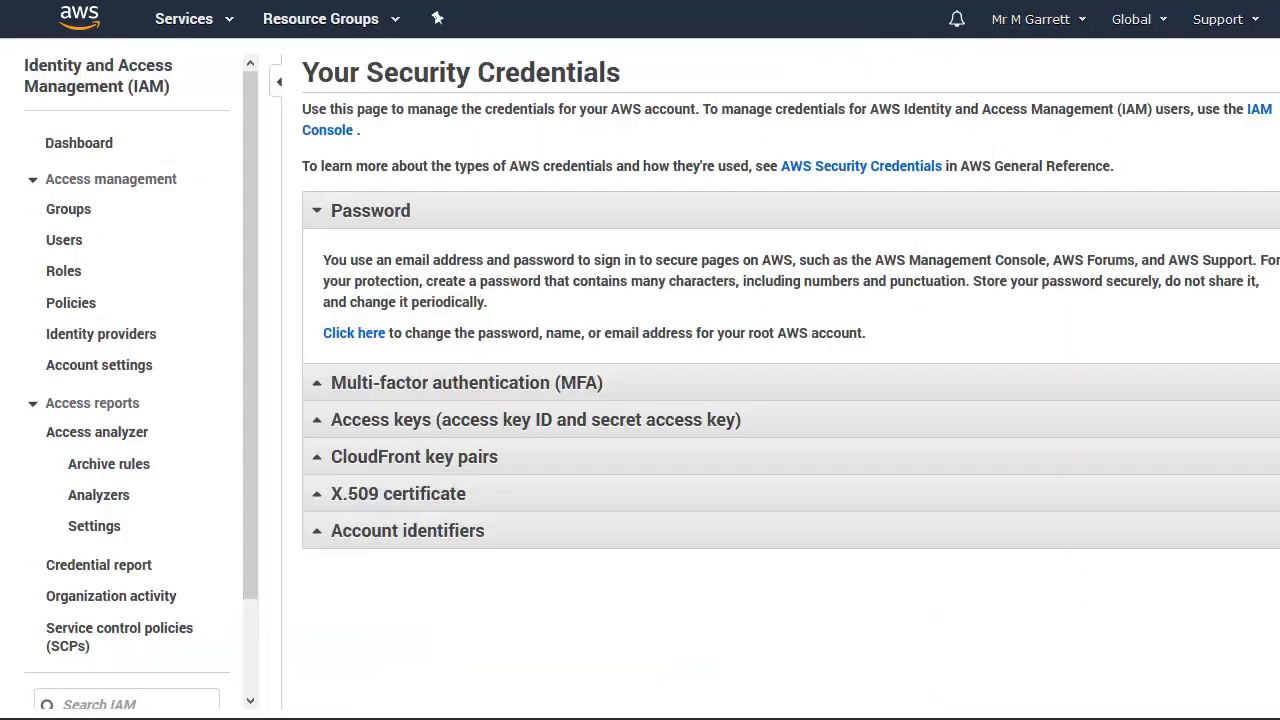
click(336, 422)
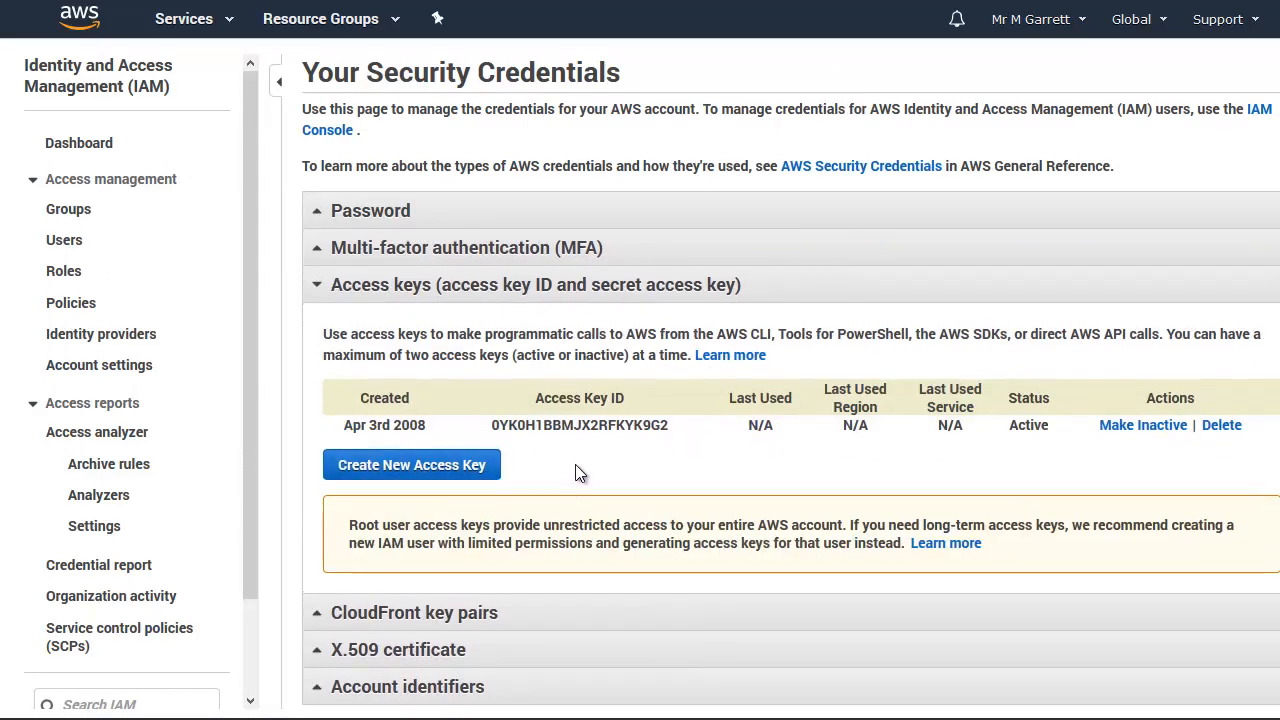
click(437, 467)
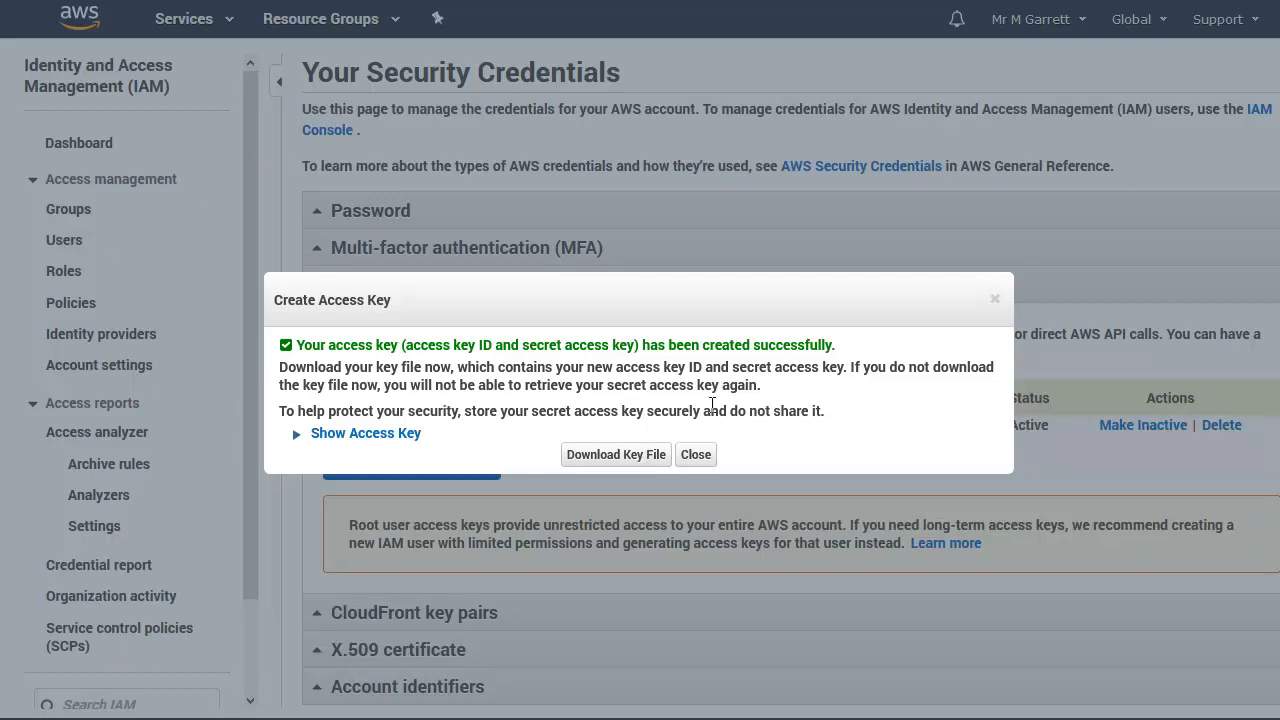
click(392, 440)
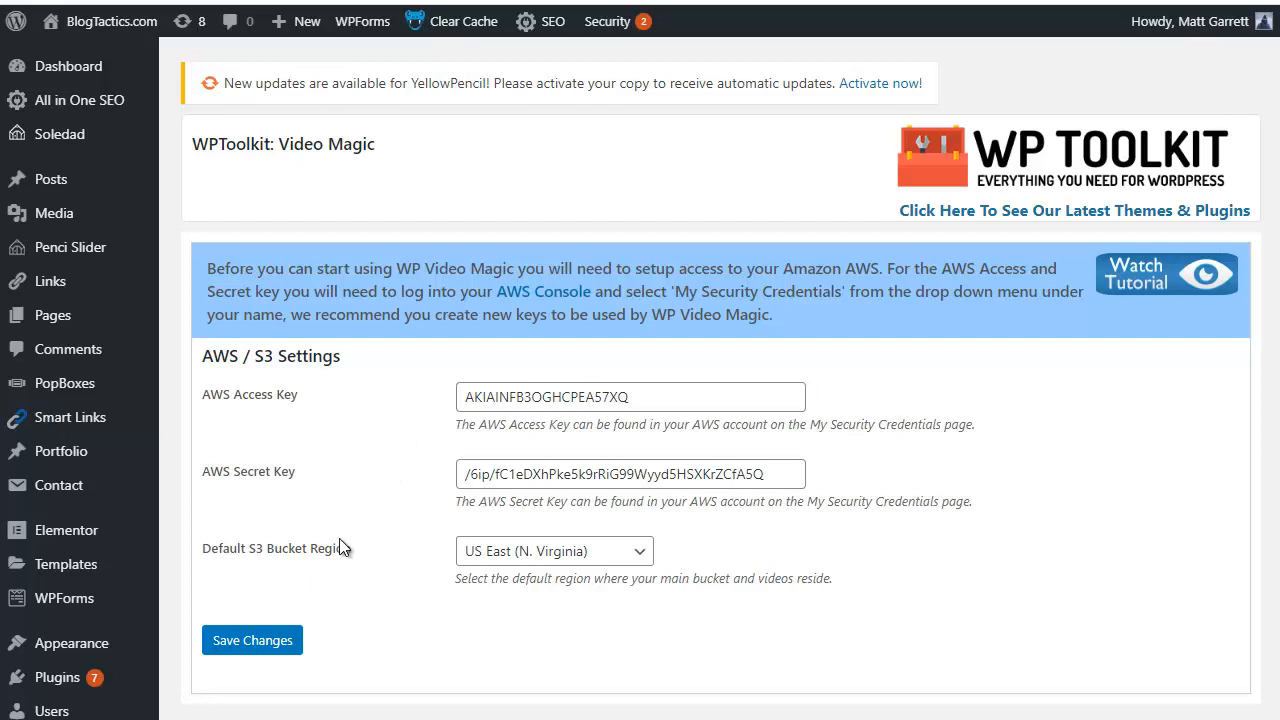
- Set the plugin's default S3 bucket region to US East (Ohio) and save the AWS / S3 settings
click(638, 563)
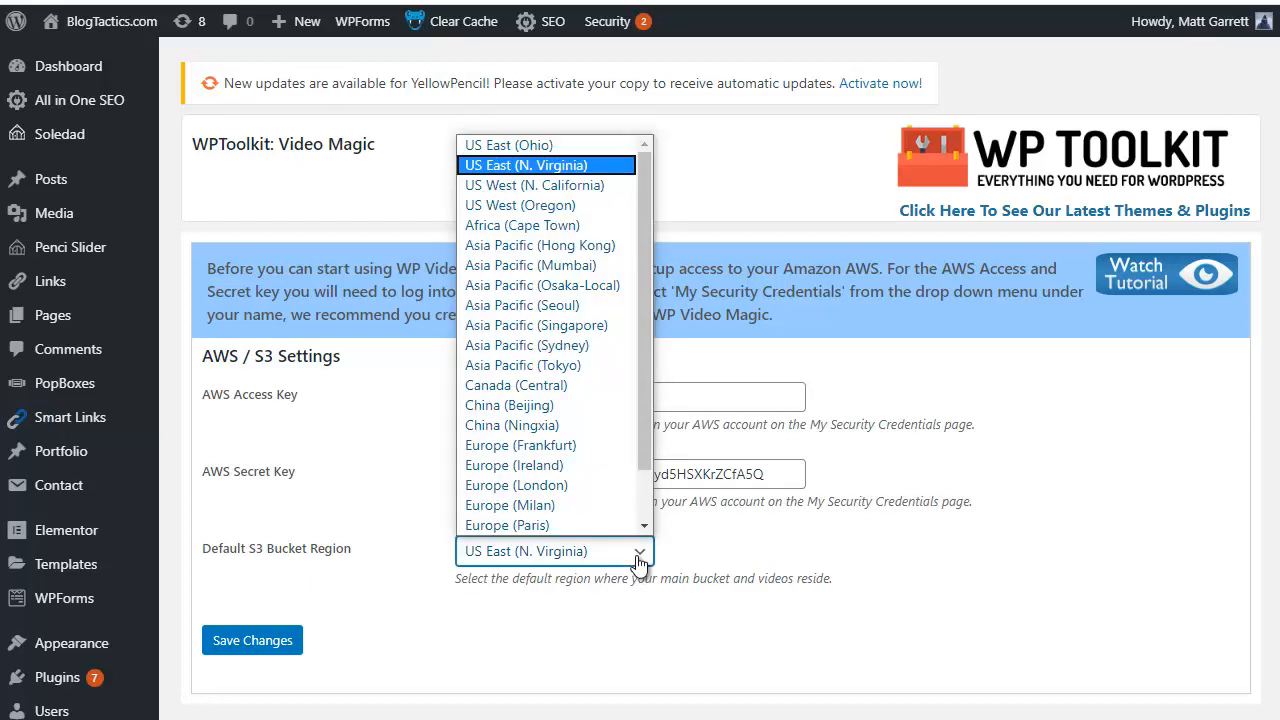
click(507, 148)
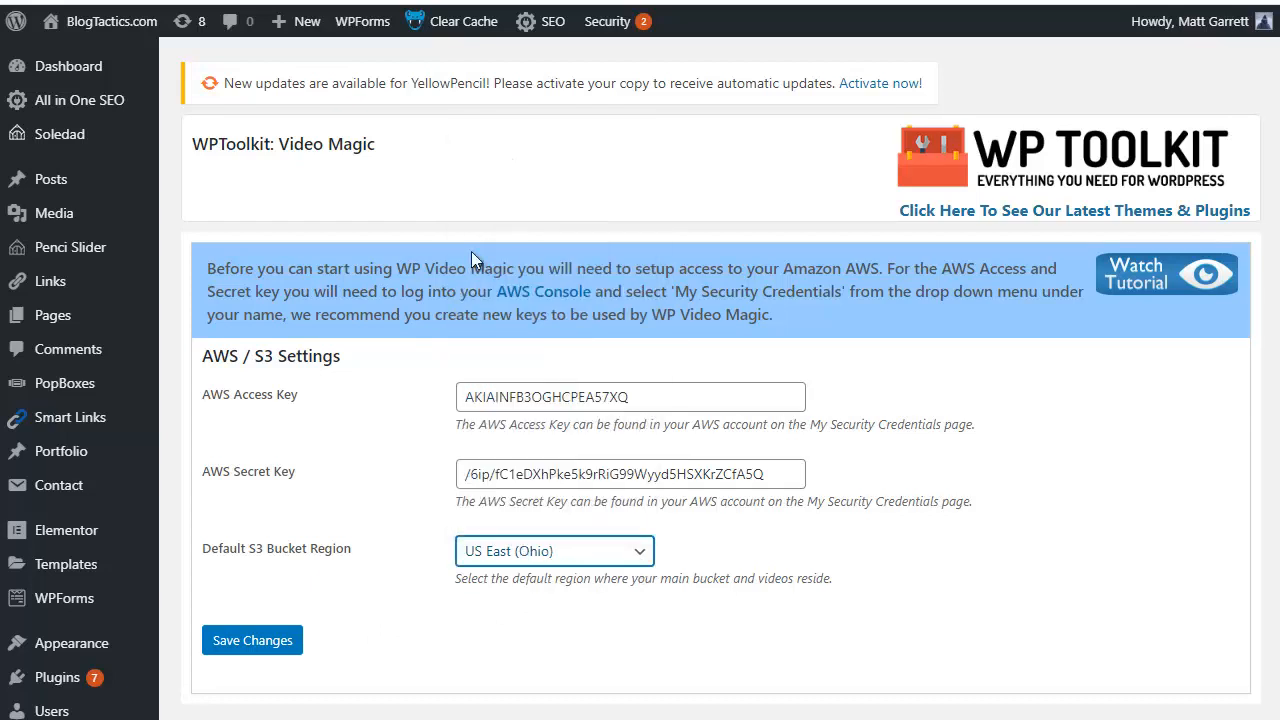
click(264, 652)
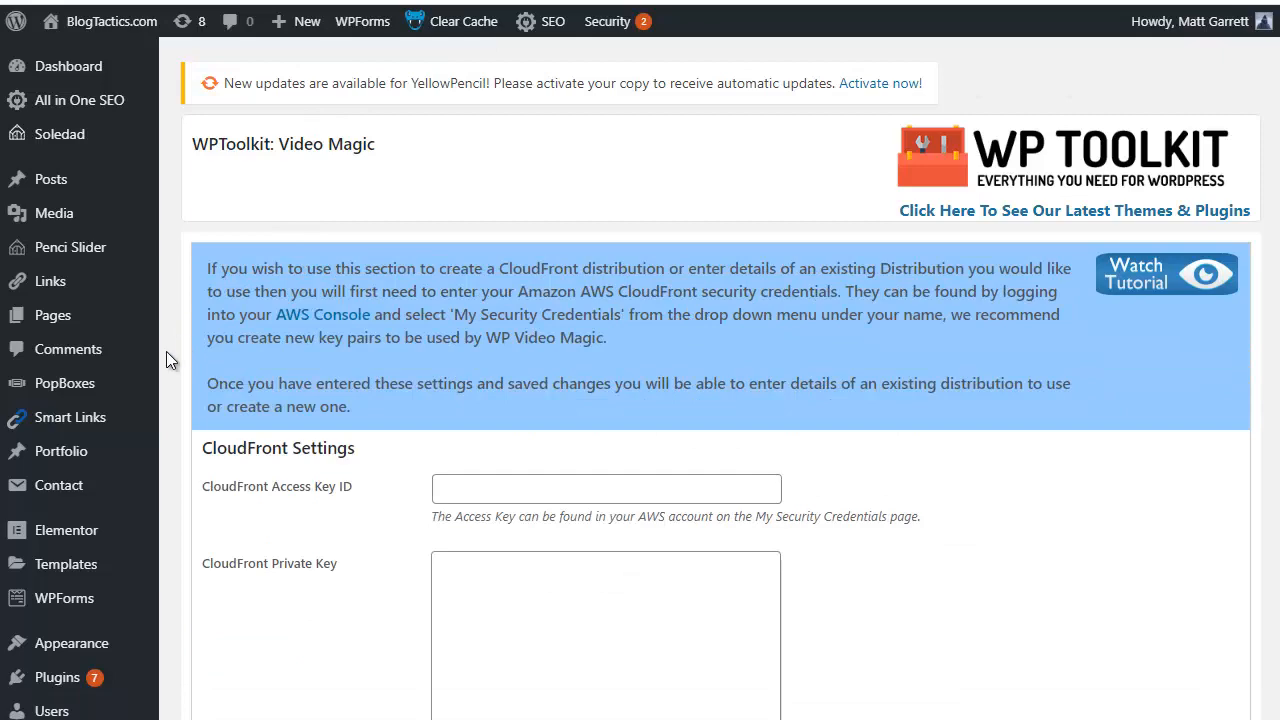
- Create a new CloudFront key pair in the AWS security credentials and save its private key file
scroll(244, 475, down, 5)
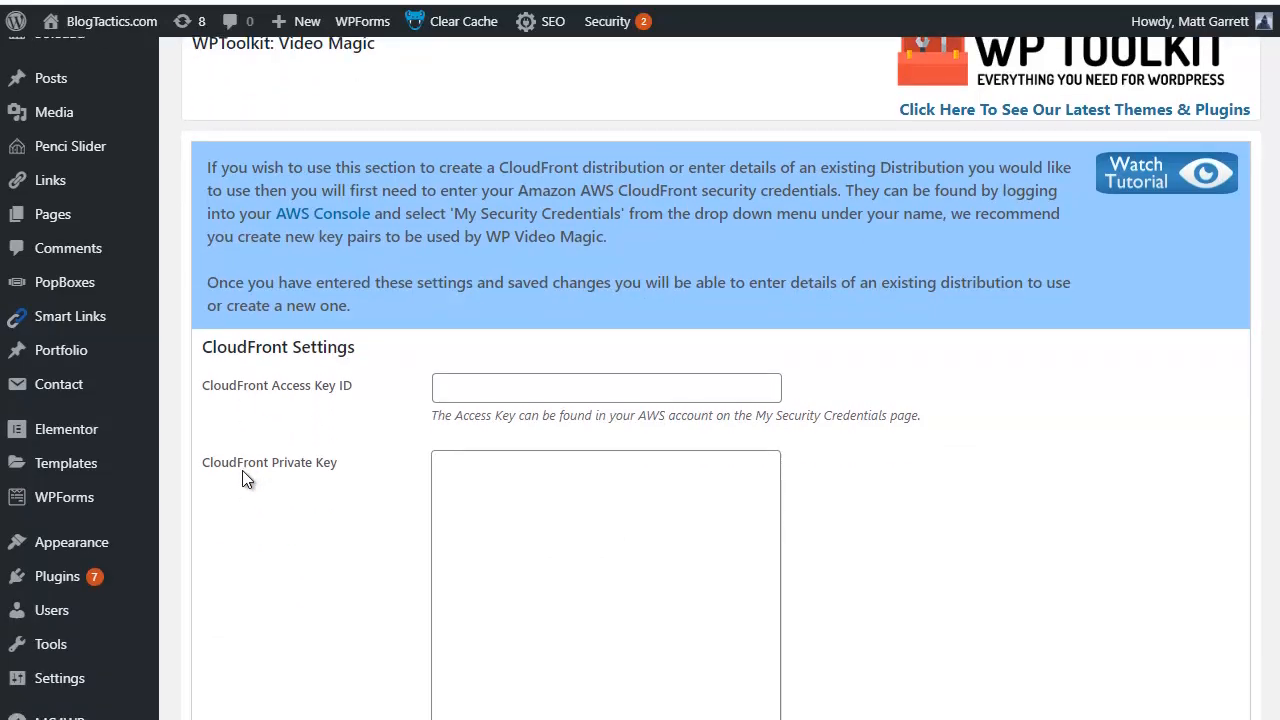
scroll(242, 478, down, 3)
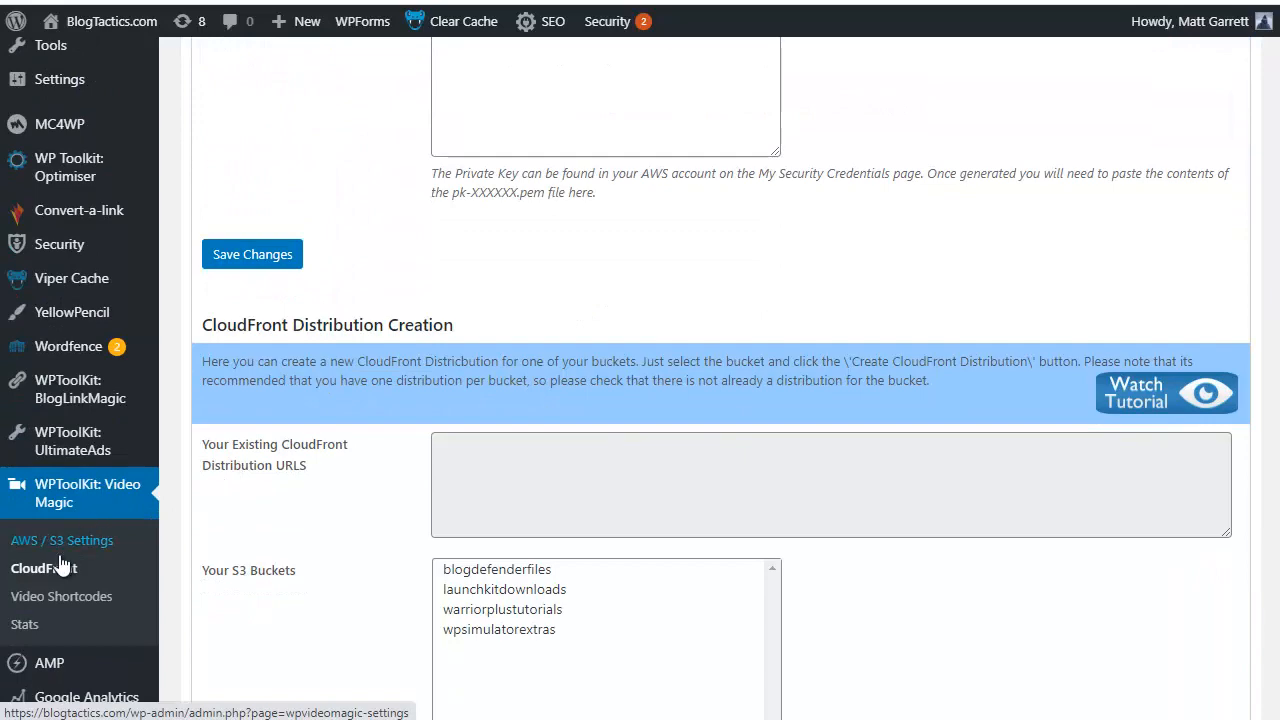
scroll(777, 330, up, 7)
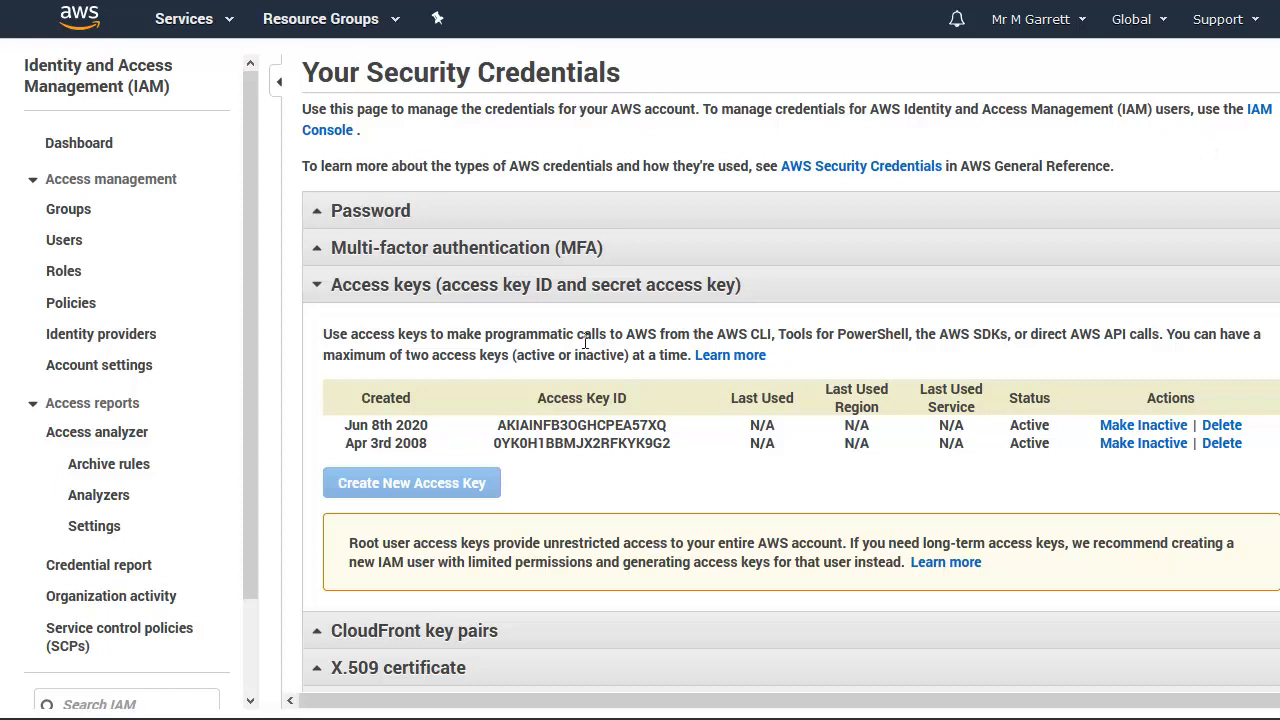
click(369, 636)
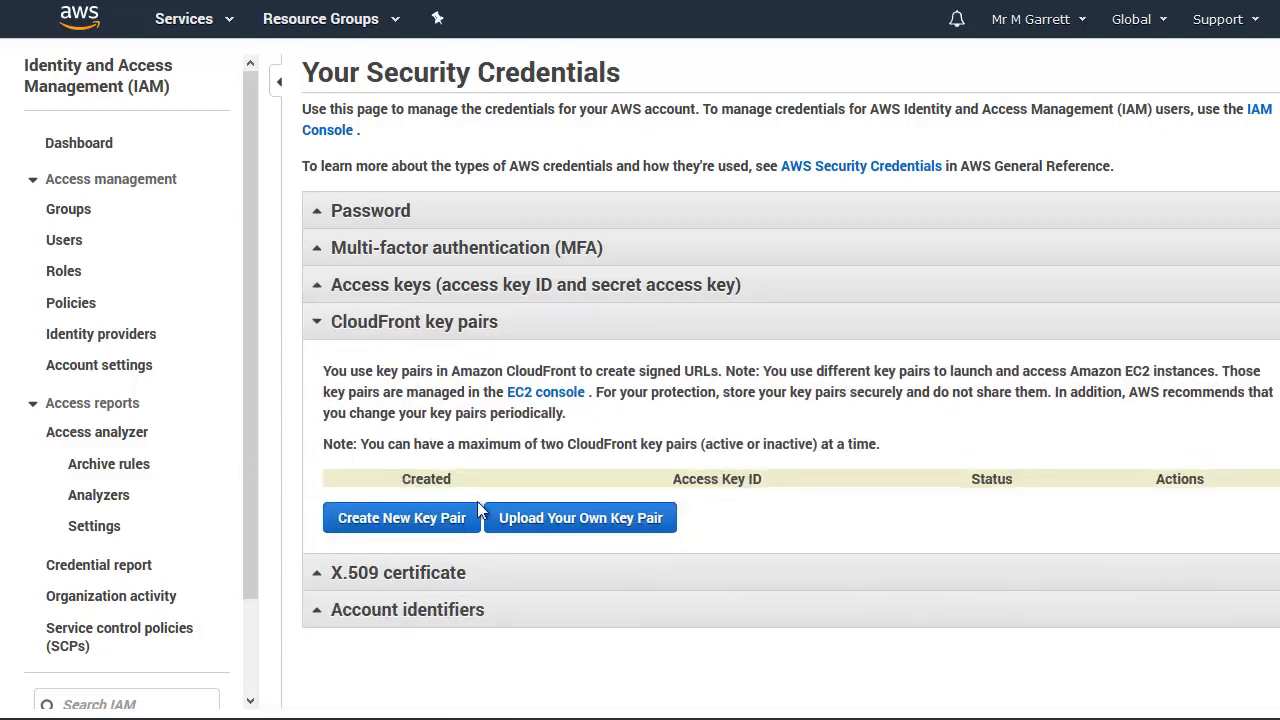
click(424, 533)
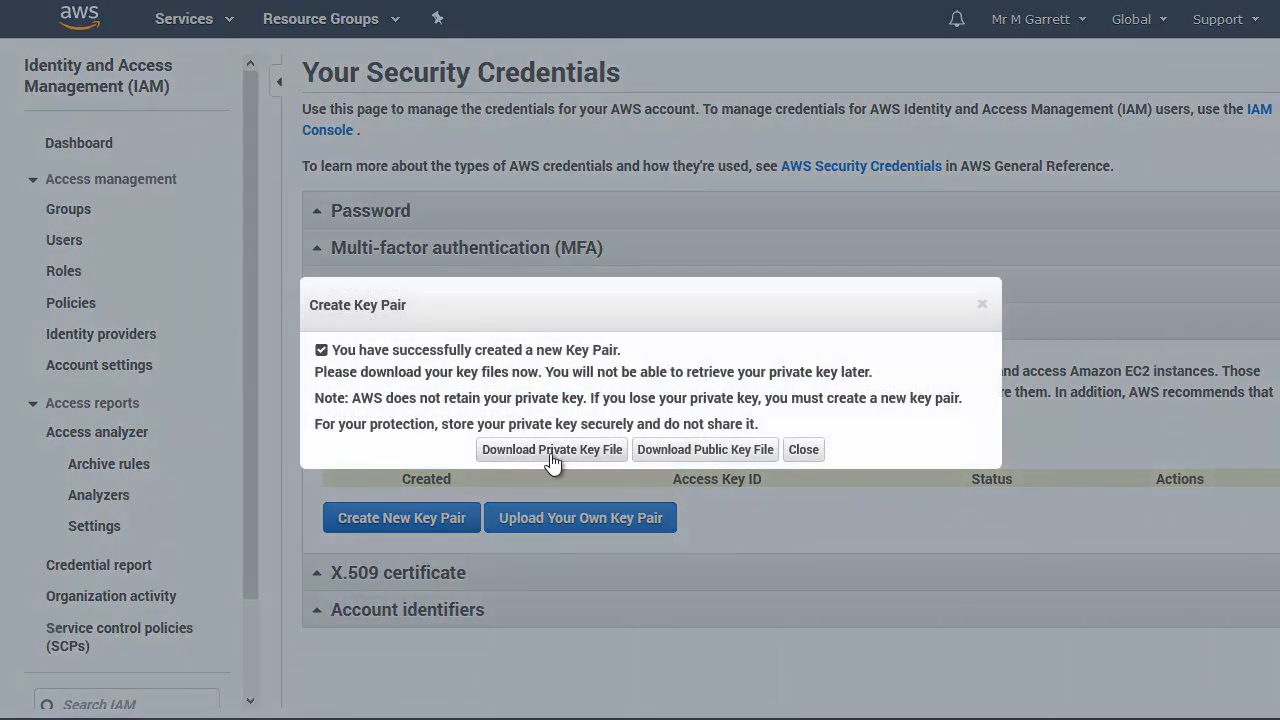
click(552, 455)
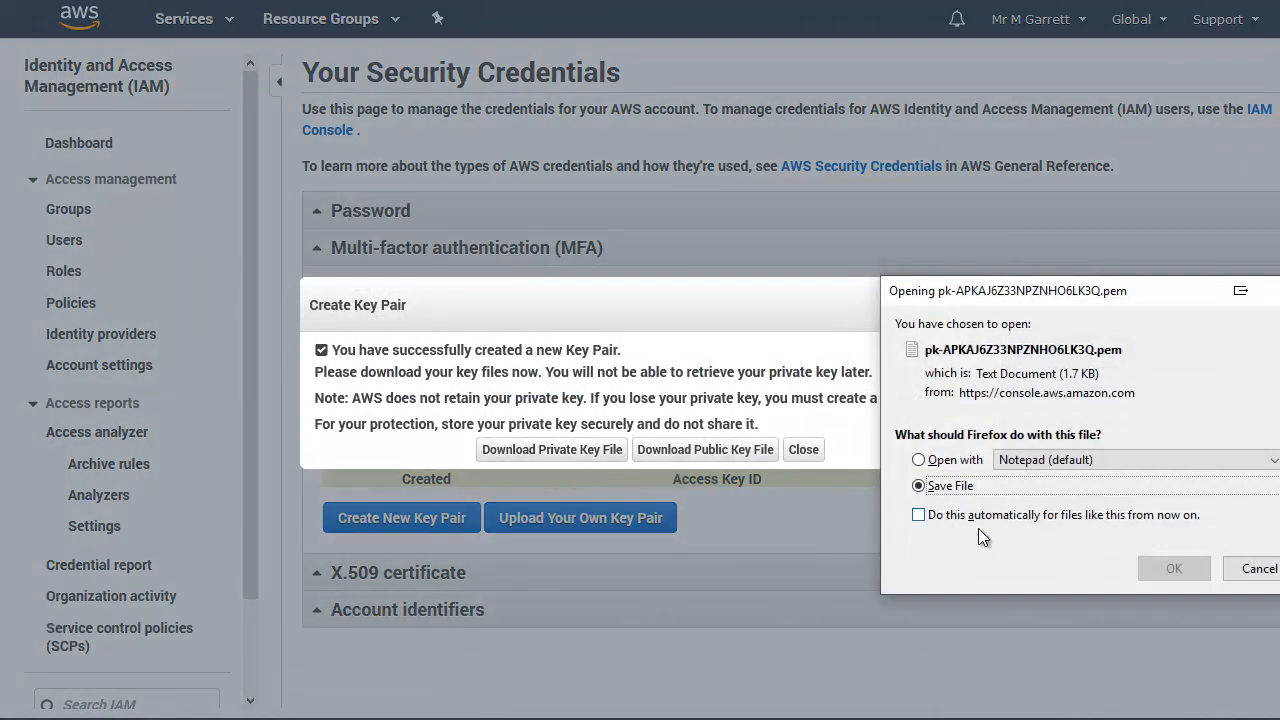
click(1165, 568)
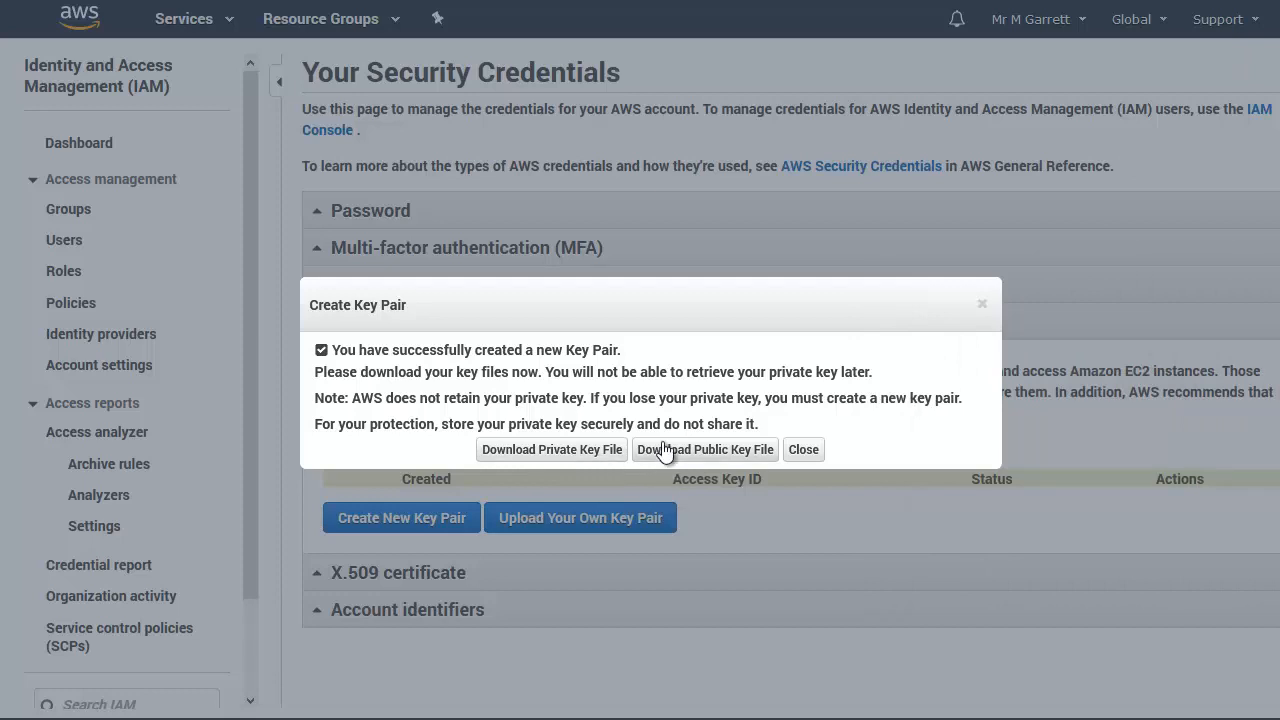
click(804, 451)
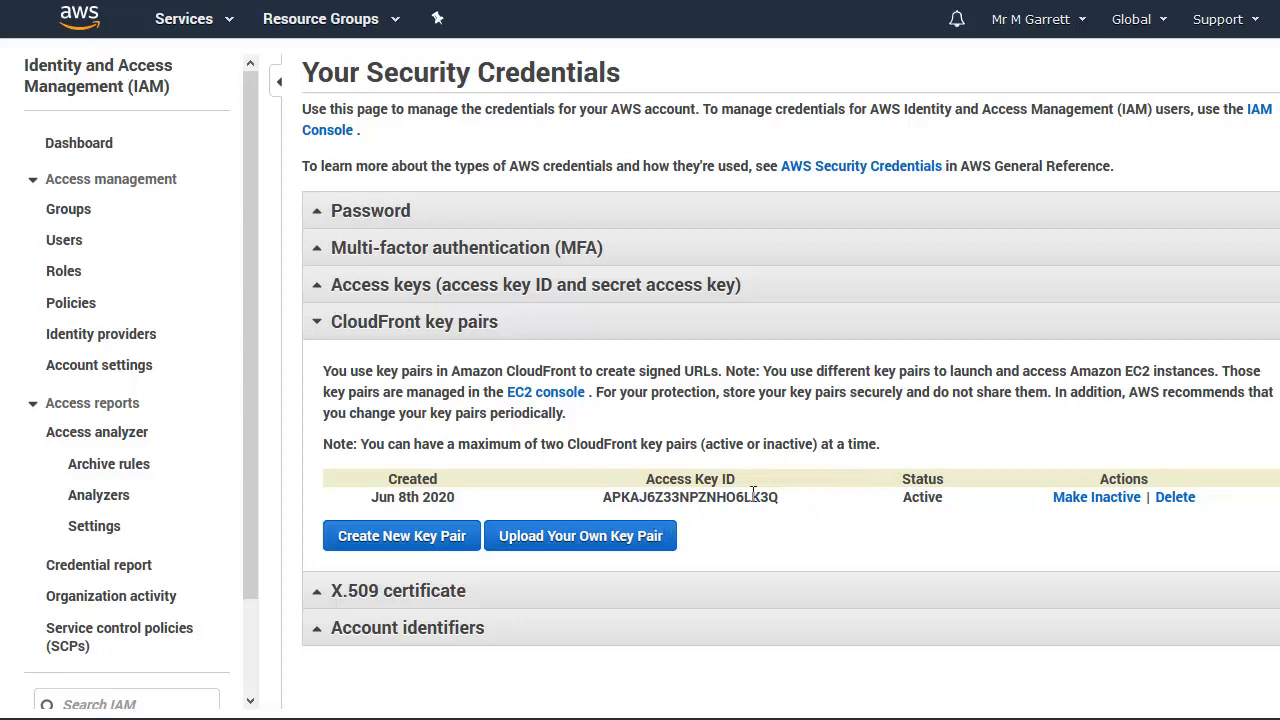
- Copy the new key pair's access key ID into the plugin's CloudFront Access Key ID setting
drag(780, 497, 604, 497)
key(ctrl+c)
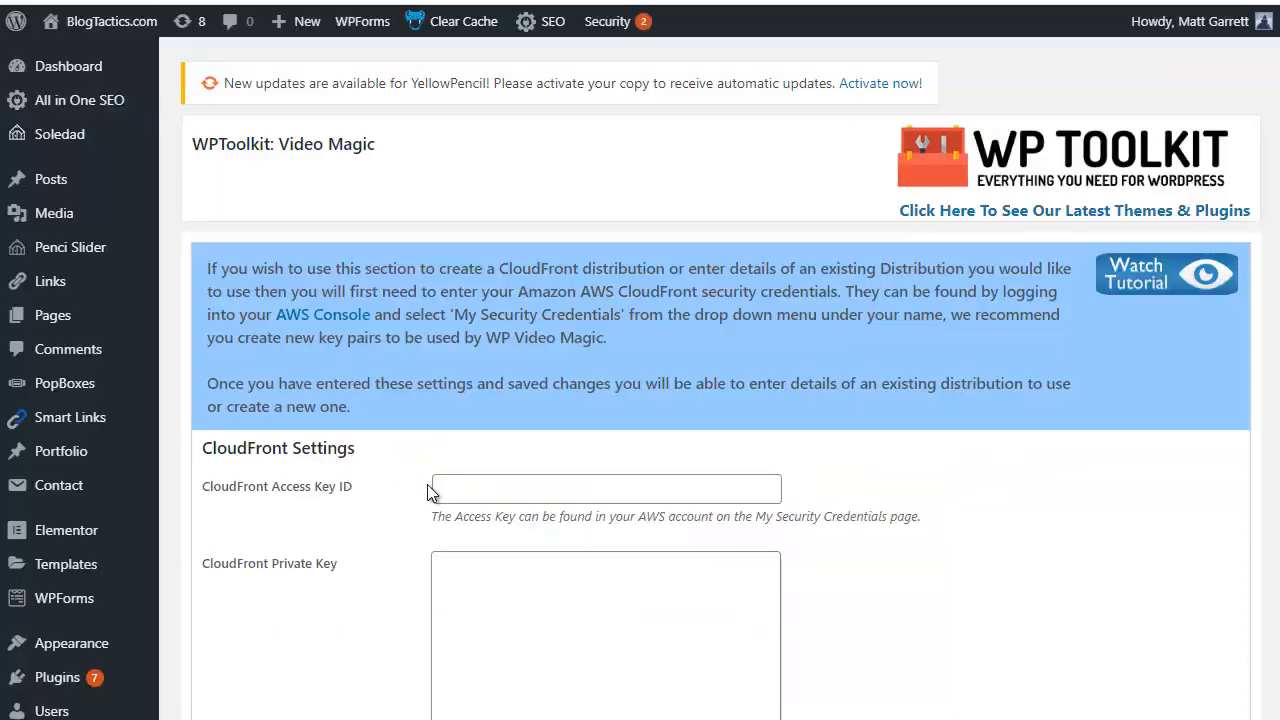
click(453, 492)
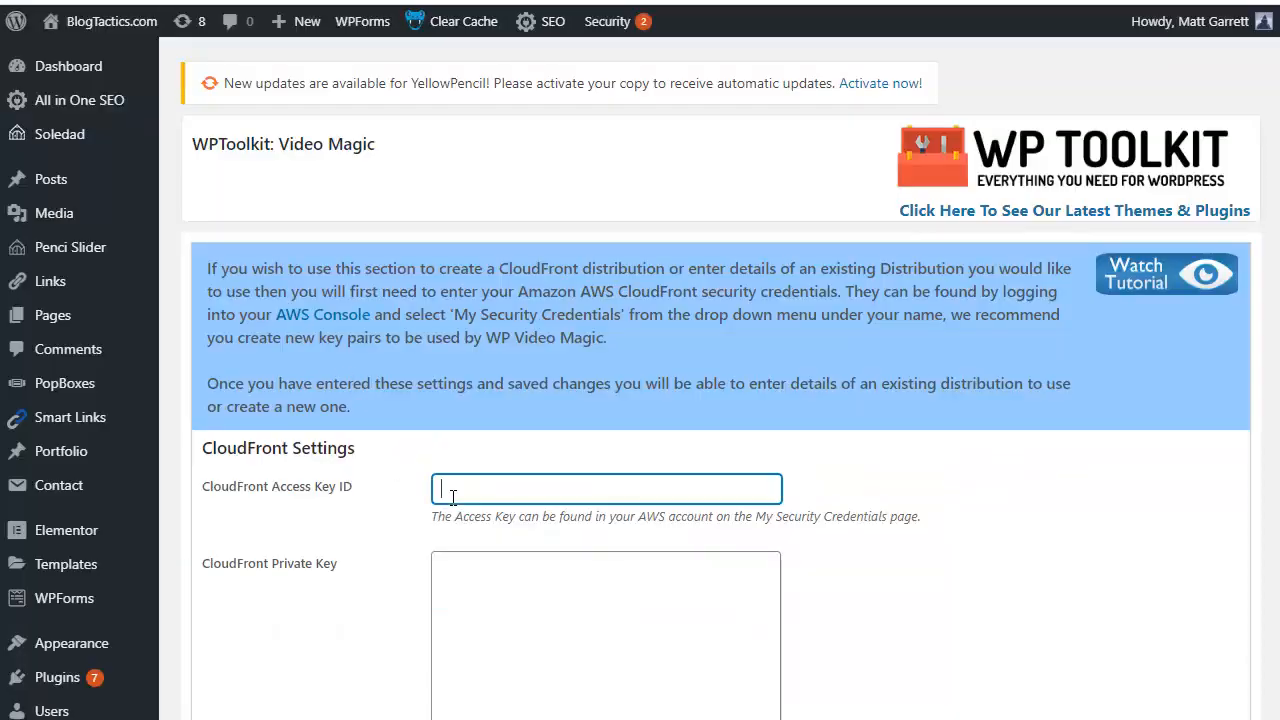
key(ctrl+v)
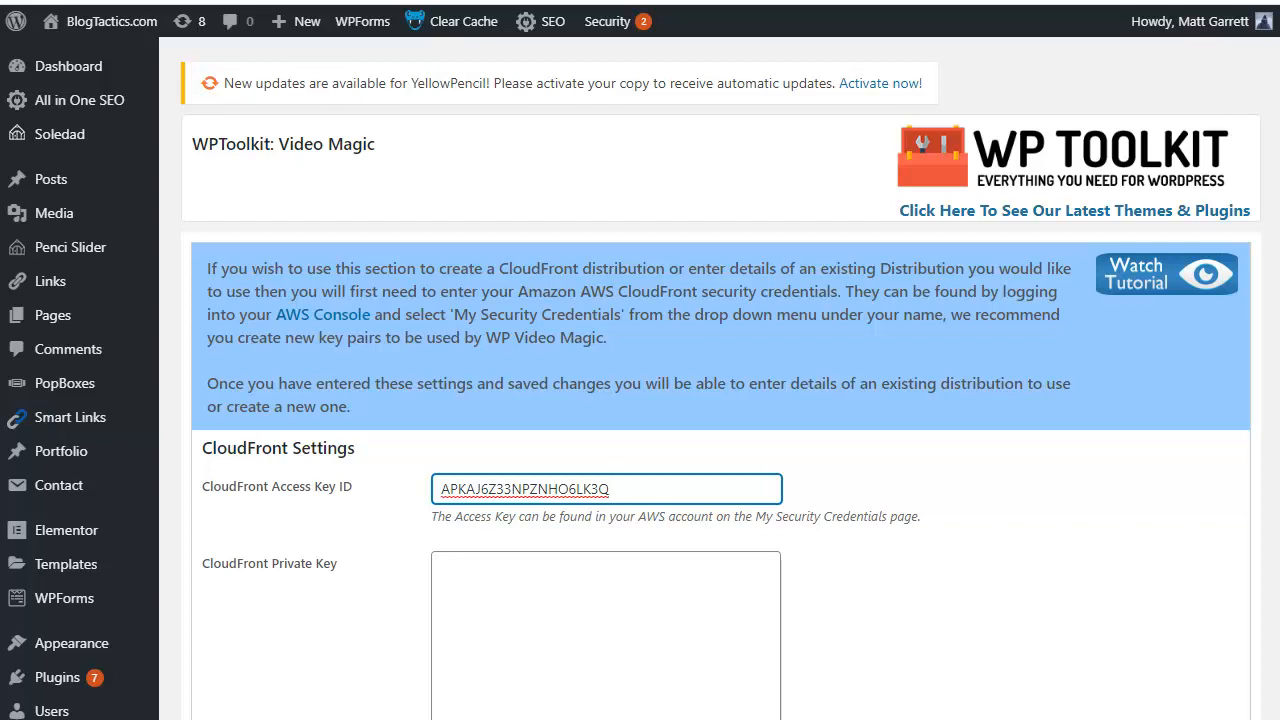
- Open the downloaded pk .pem file from the mattskeys folder in TextPad and copy the entire private key
key(alt+Tab)
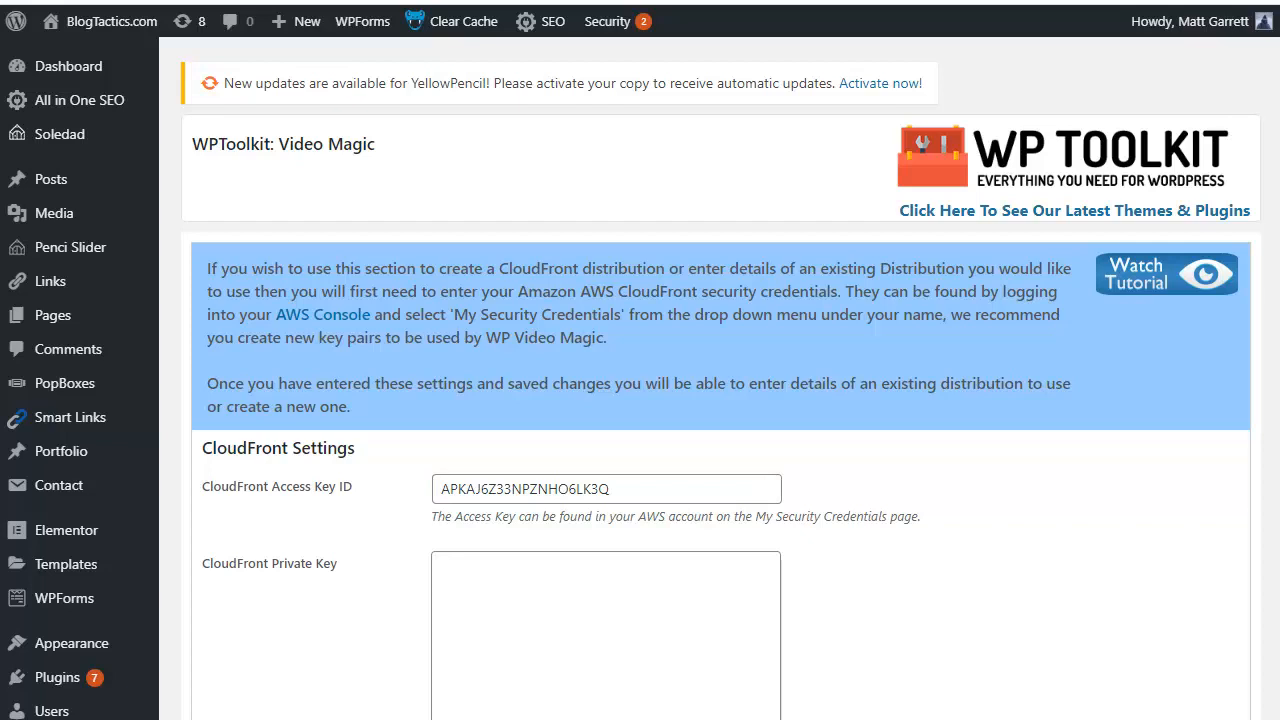
key(alt+Tab)
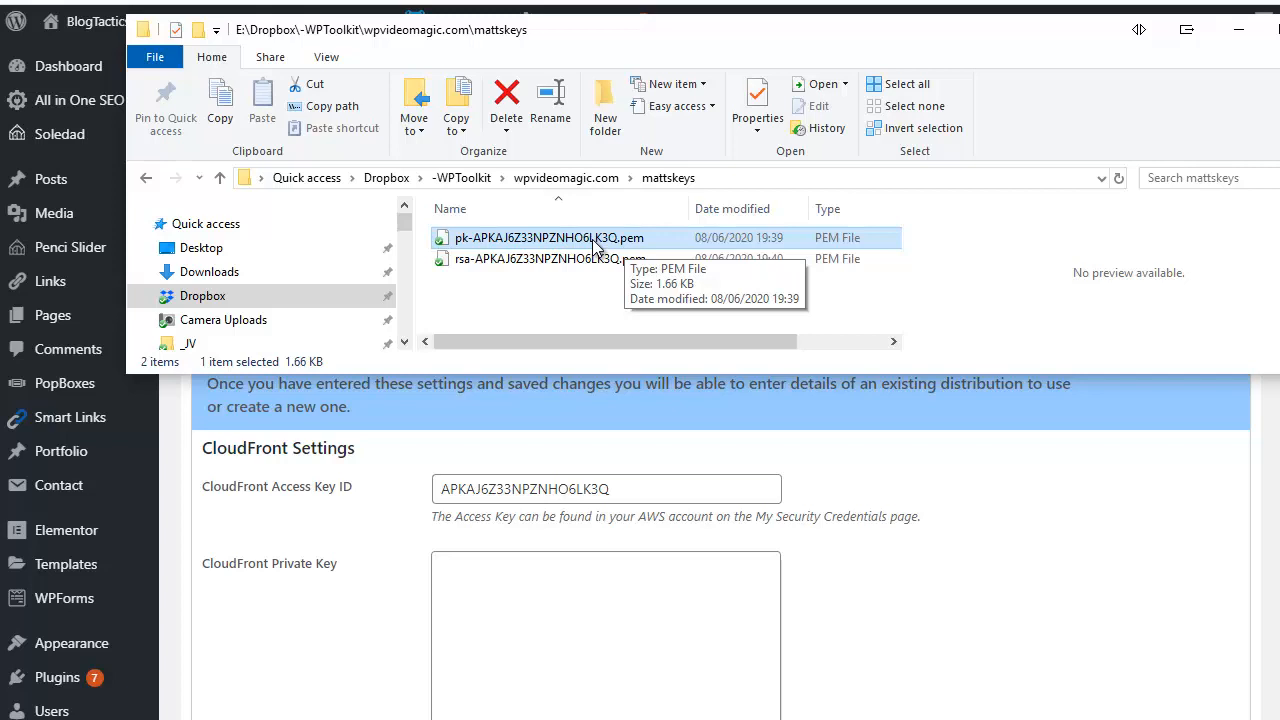
right_click(510, 245)
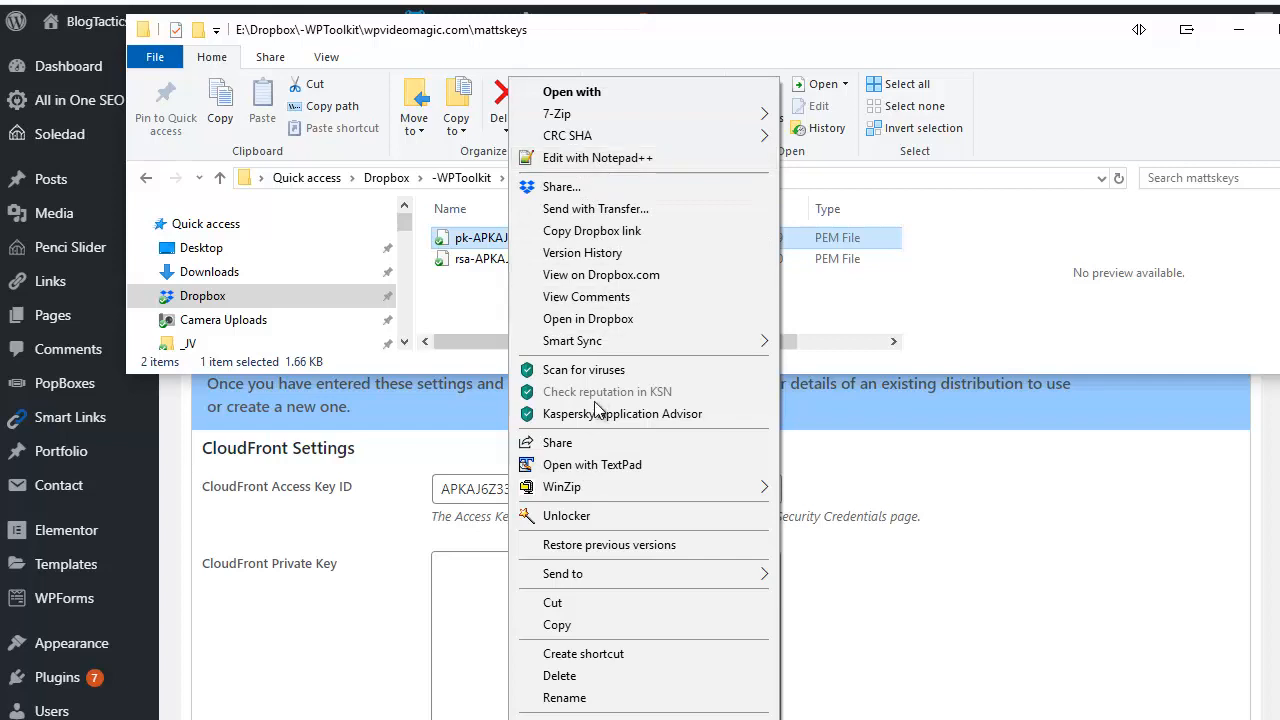
click(613, 471)
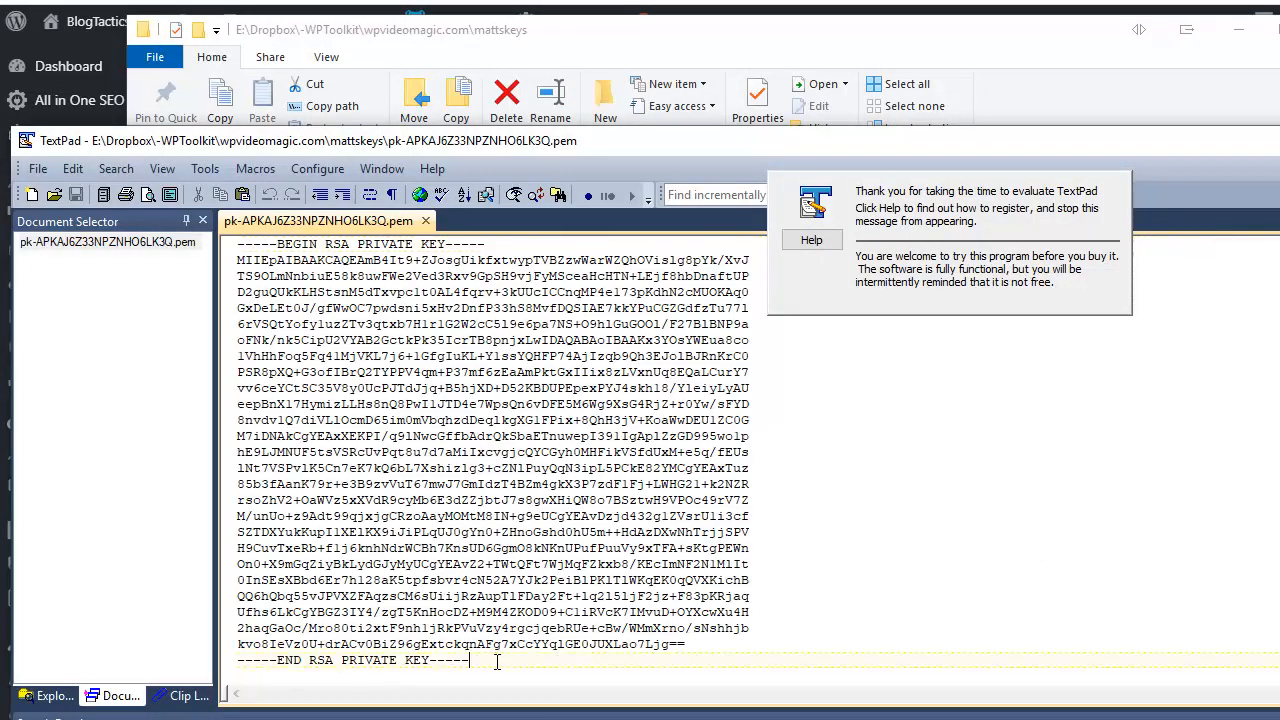
drag(502, 662, 226, 245)
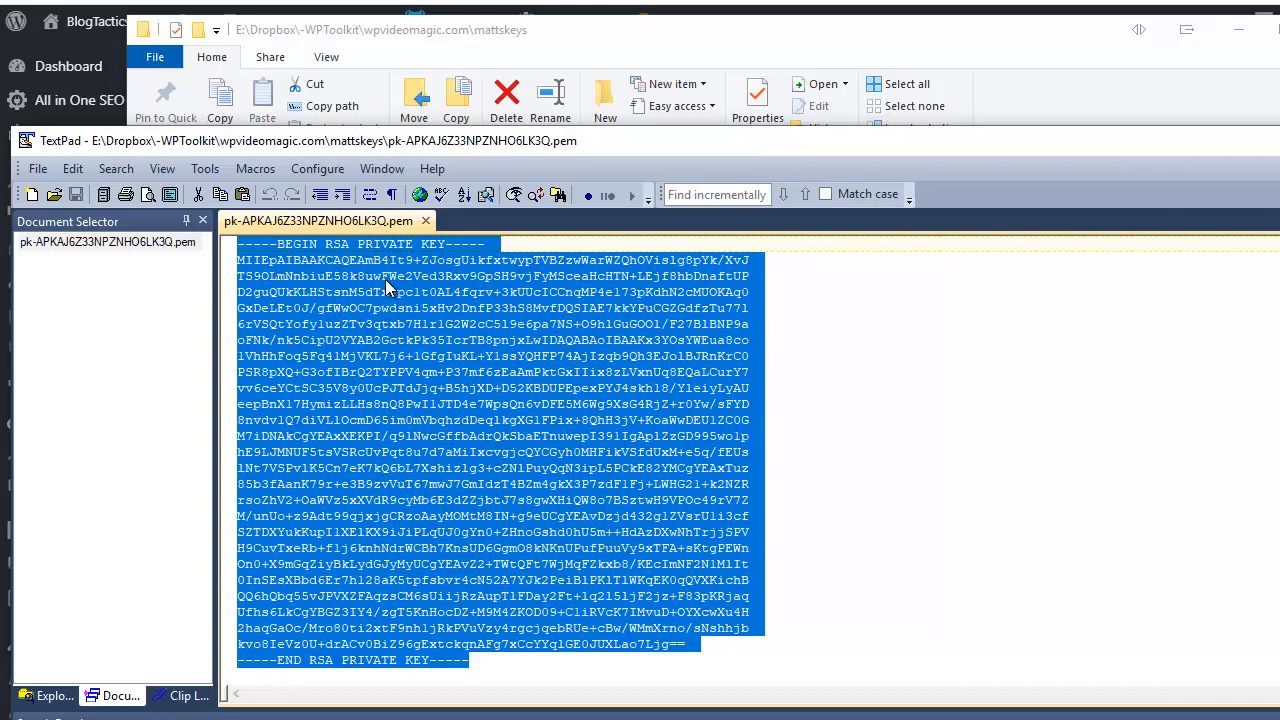
key(ctrl+a)
click(126, 2)
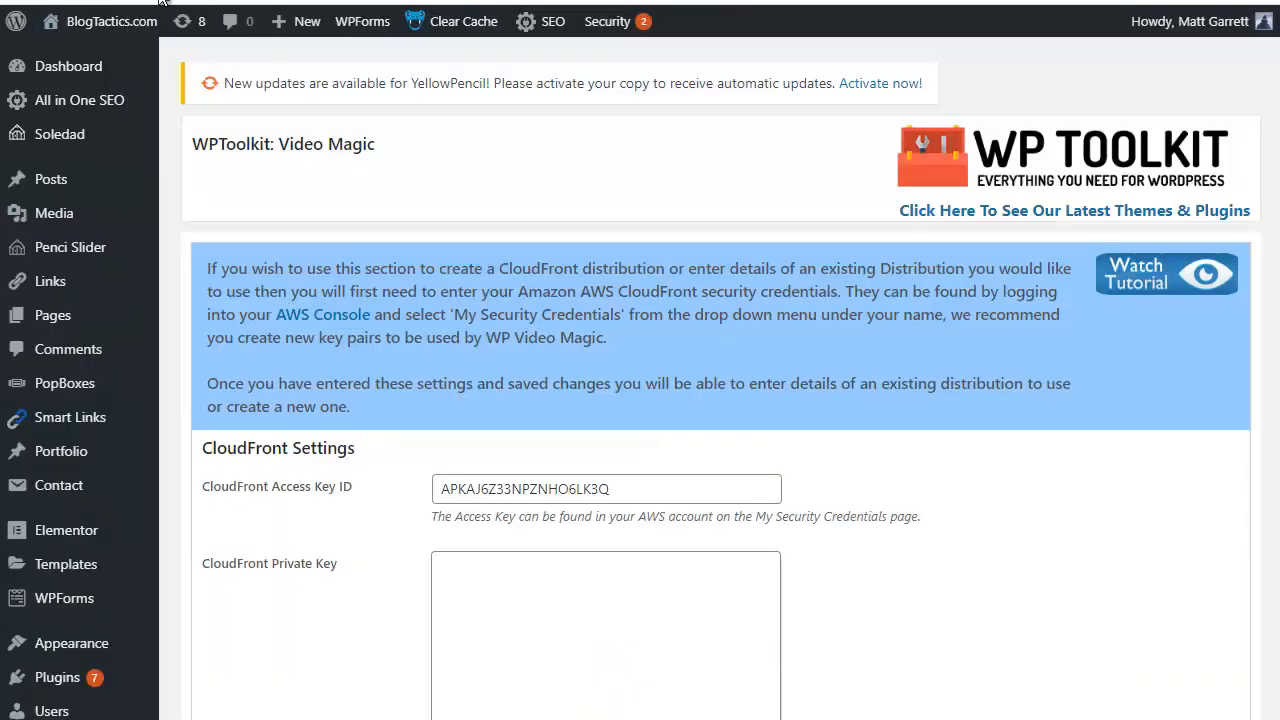
- Paste the copied private key into the plugin's CloudFront Private Key setting and save the changes
click(509, 617)
key(ctrl+v)
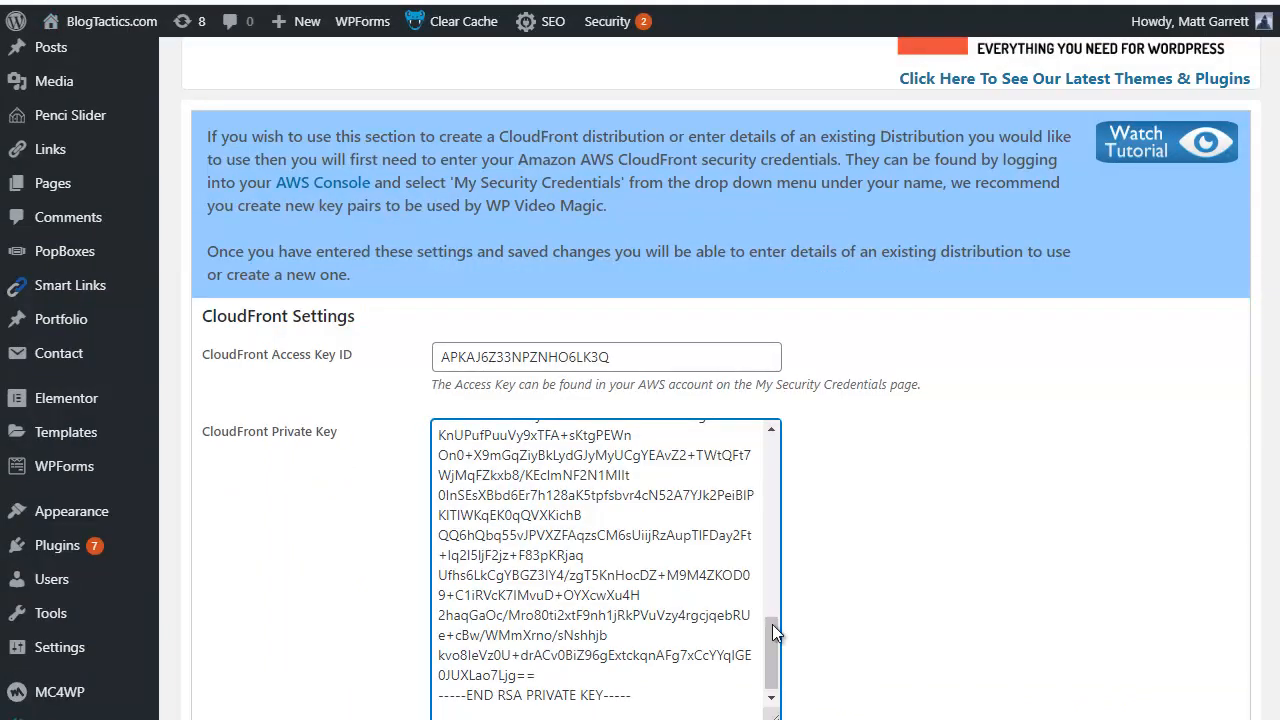
drag(771, 625, 772, 662)
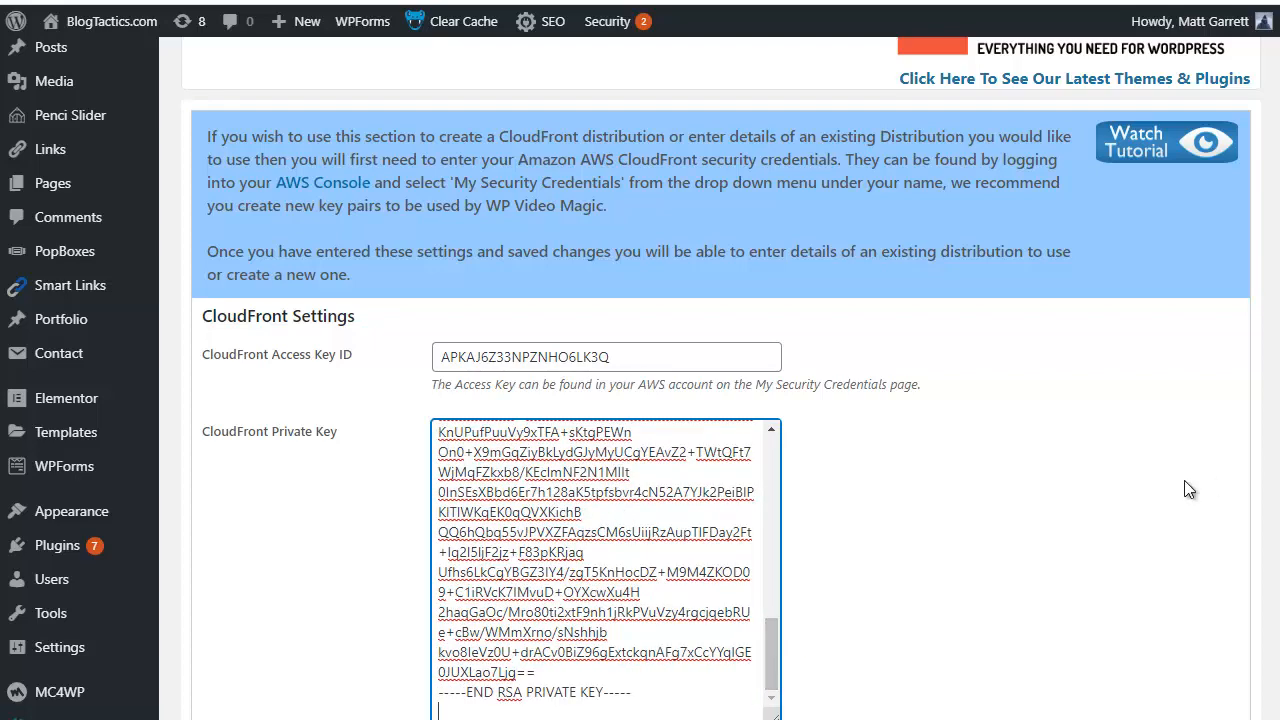
scroll(1080, 518, down, 3)
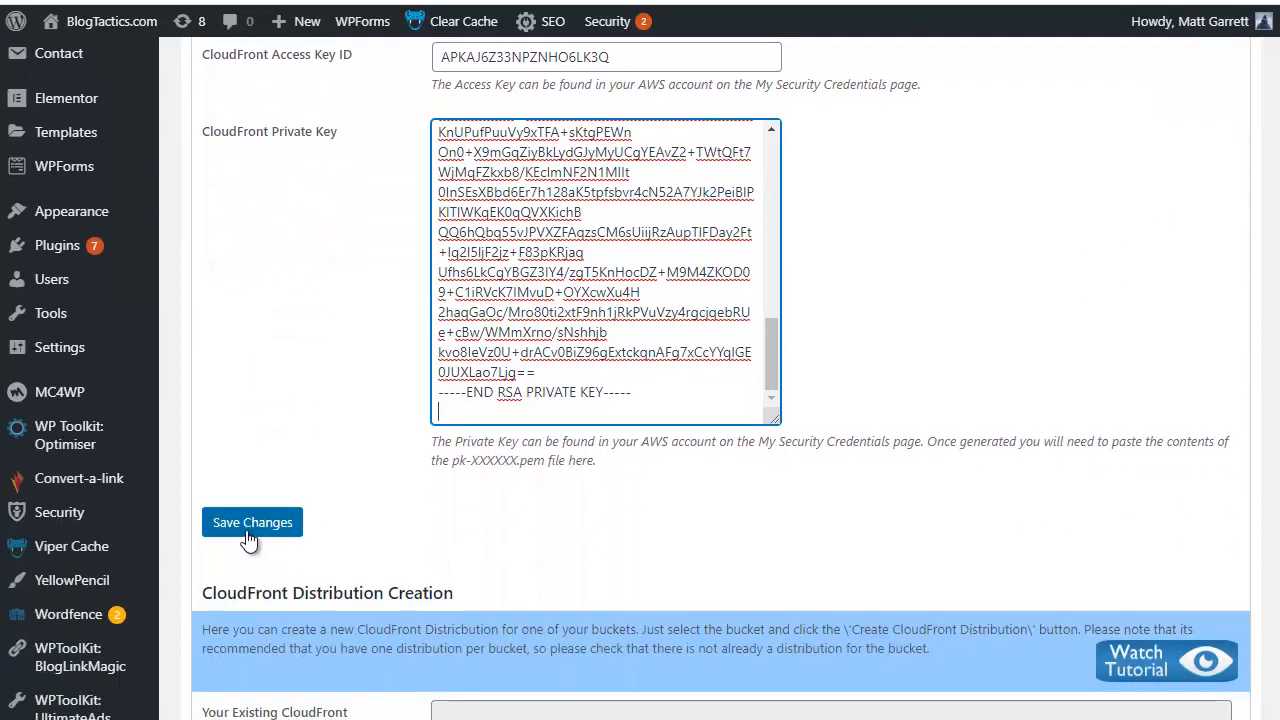
click(248, 530)
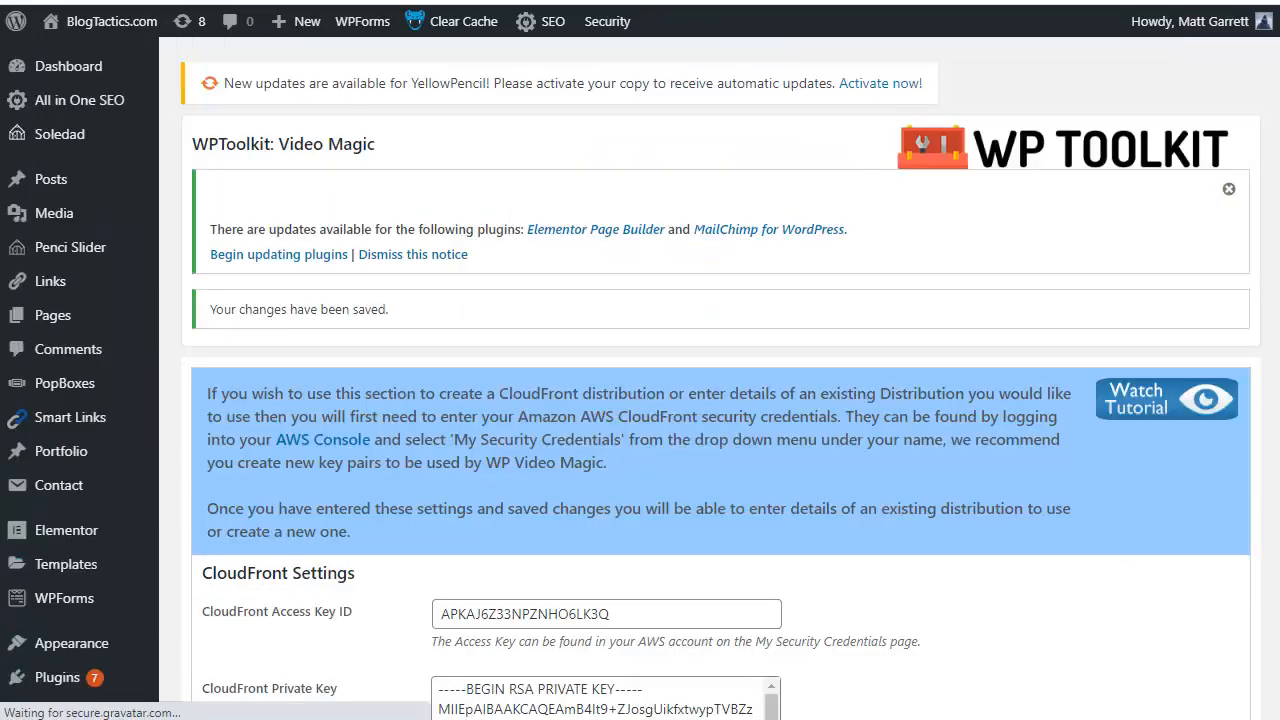
- Examine the CloudFront Distribution Creation section and its list of S3 buckets
scroll(1276, 135, down, 5)
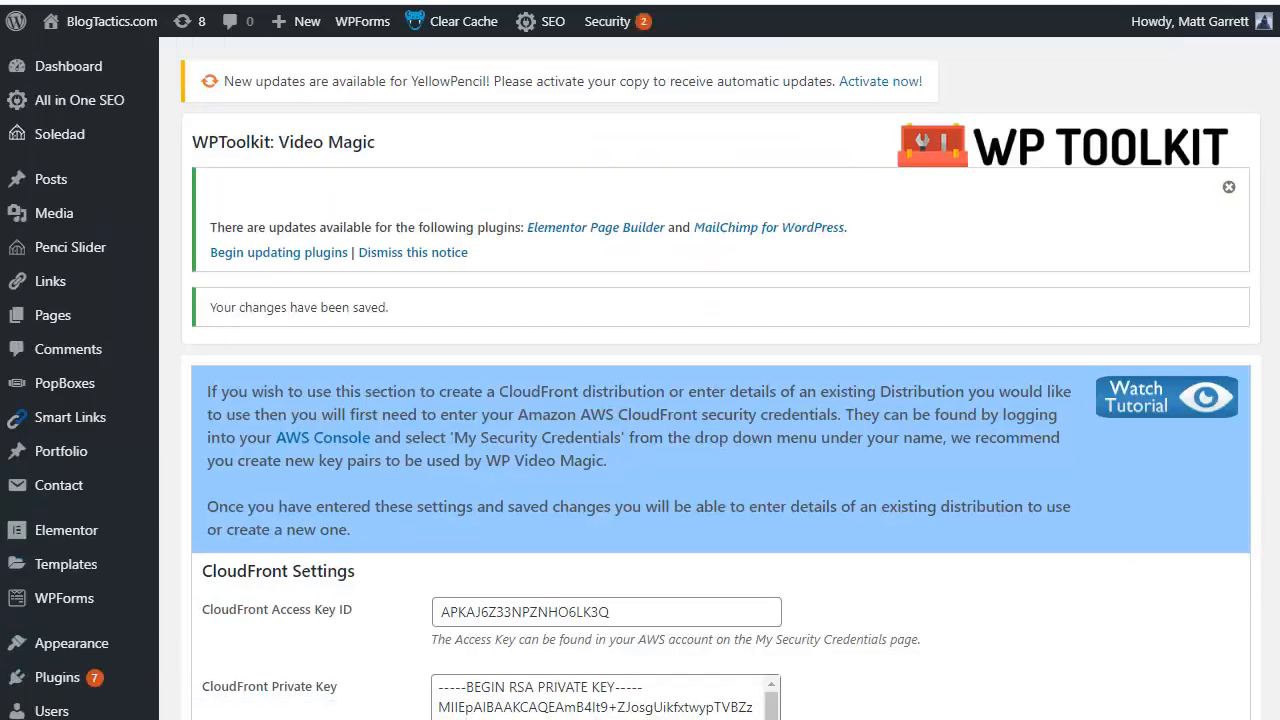
scroll(760, 413, down, 4)
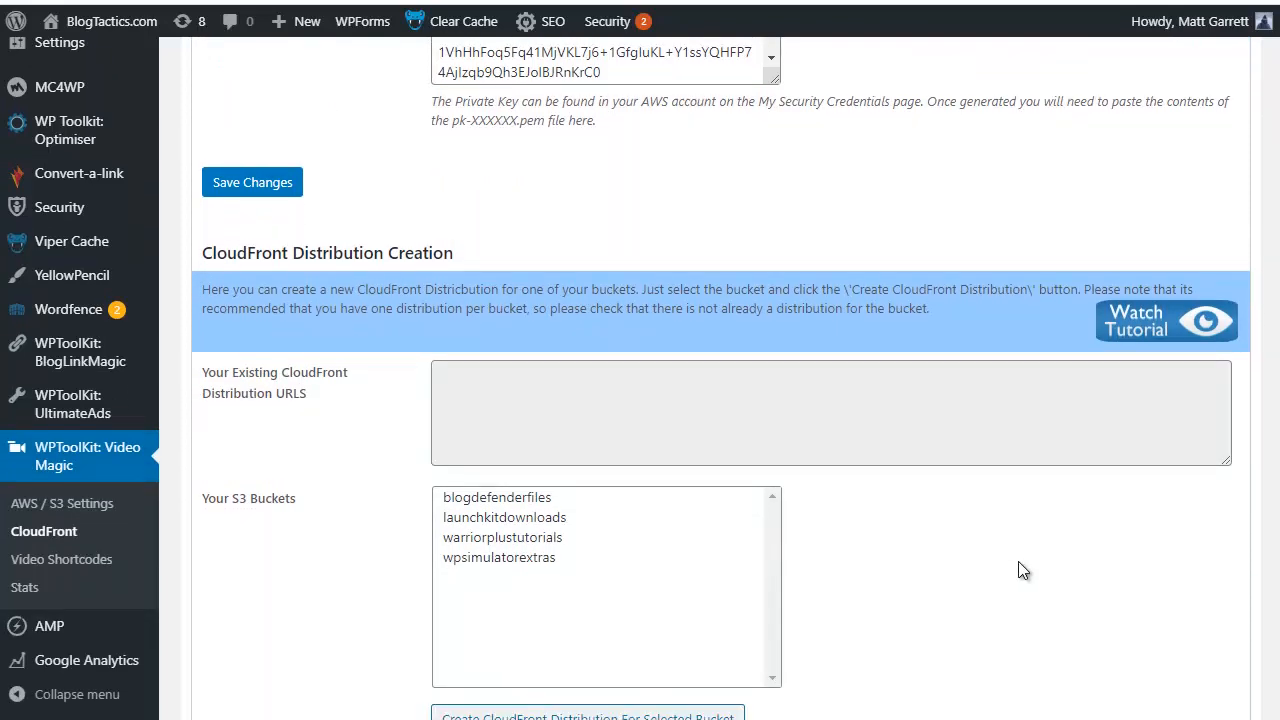
scroll(1019, 561, down, 1)
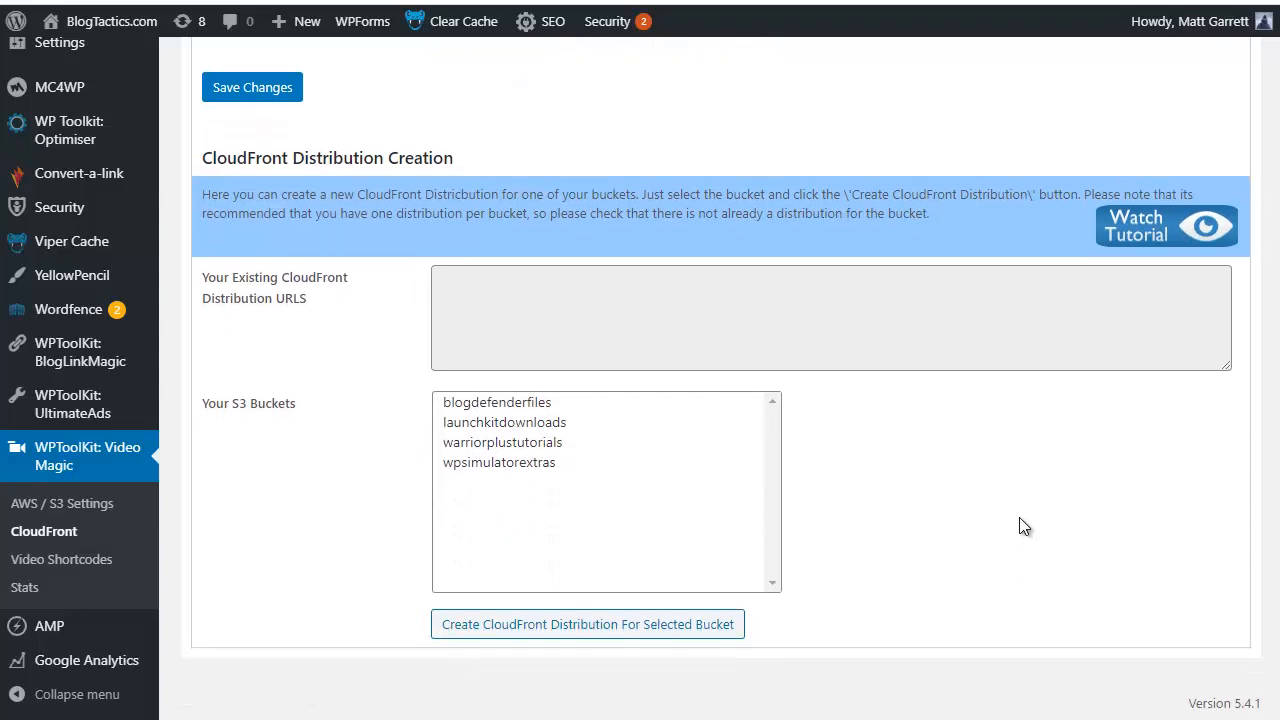